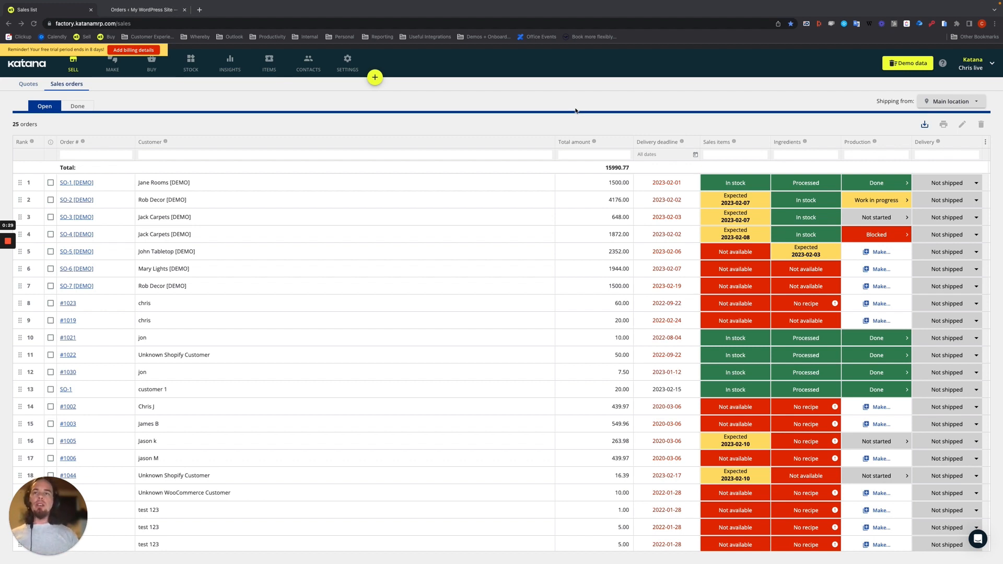
Step: Reconfigure the WooCommerce integration in Katana with order fulfillment sync enabled
left_click(348, 67)
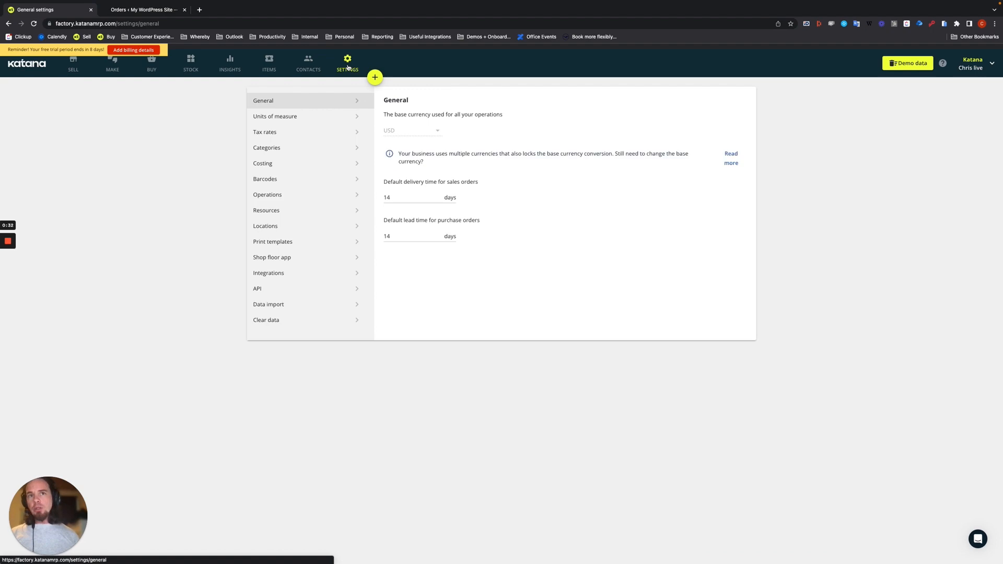
left_click(267, 272)
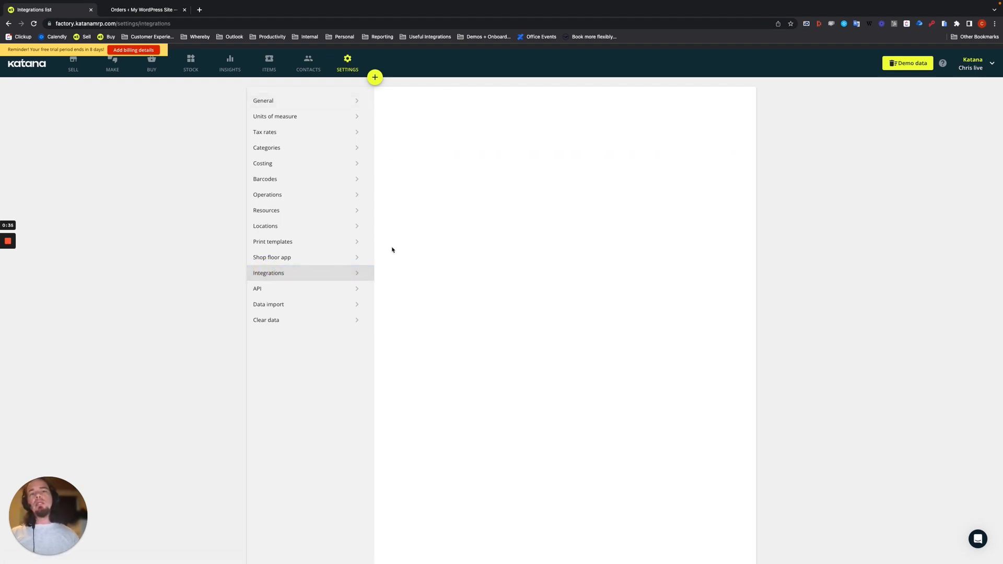
left_click(720, 214)
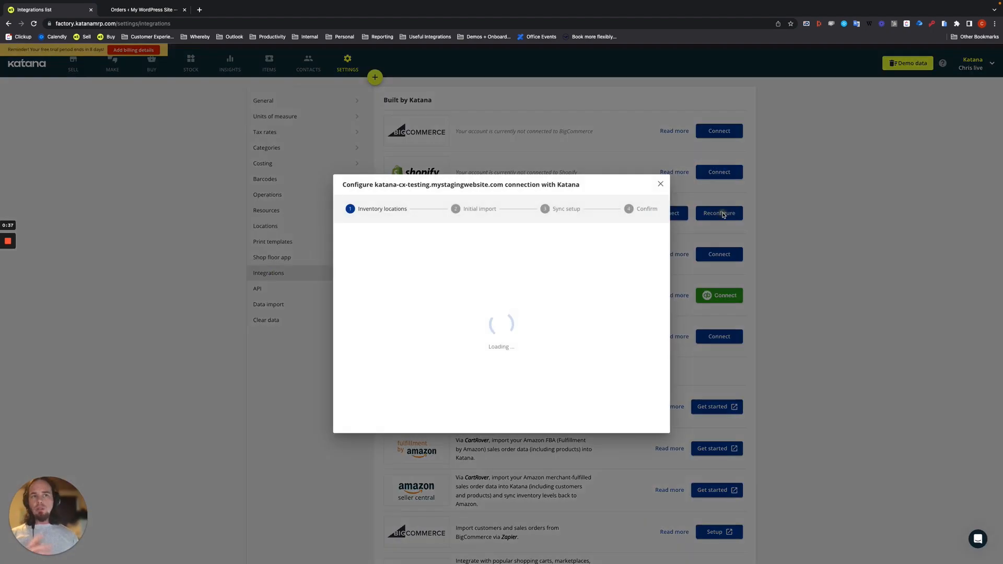
left_click(656, 423)
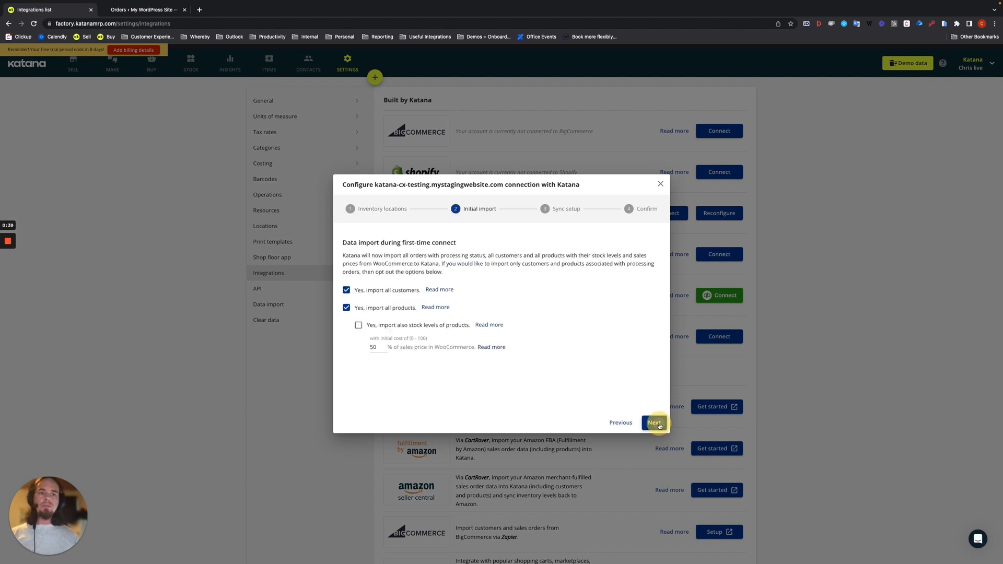
left_click(656, 424)
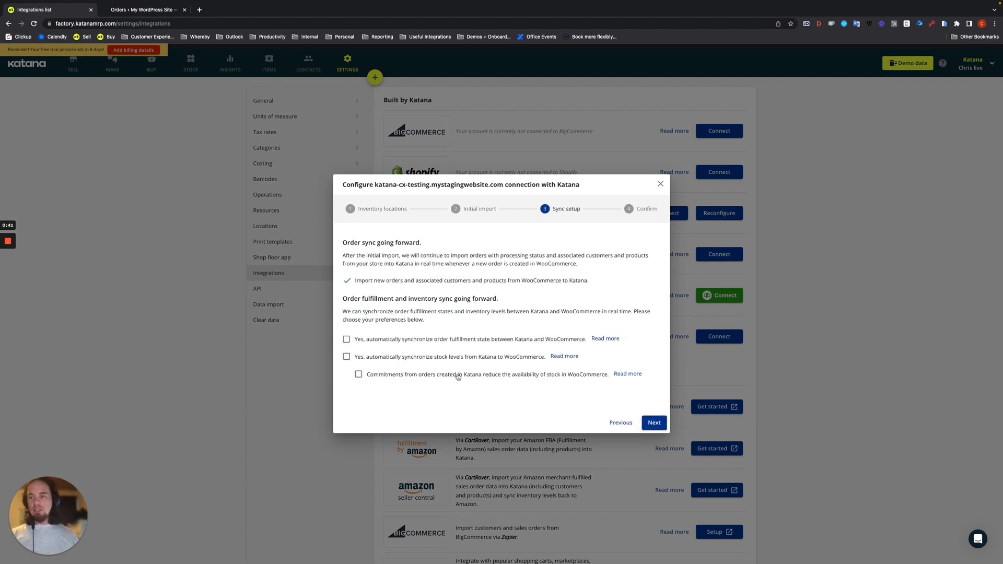
left_click(346, 340)
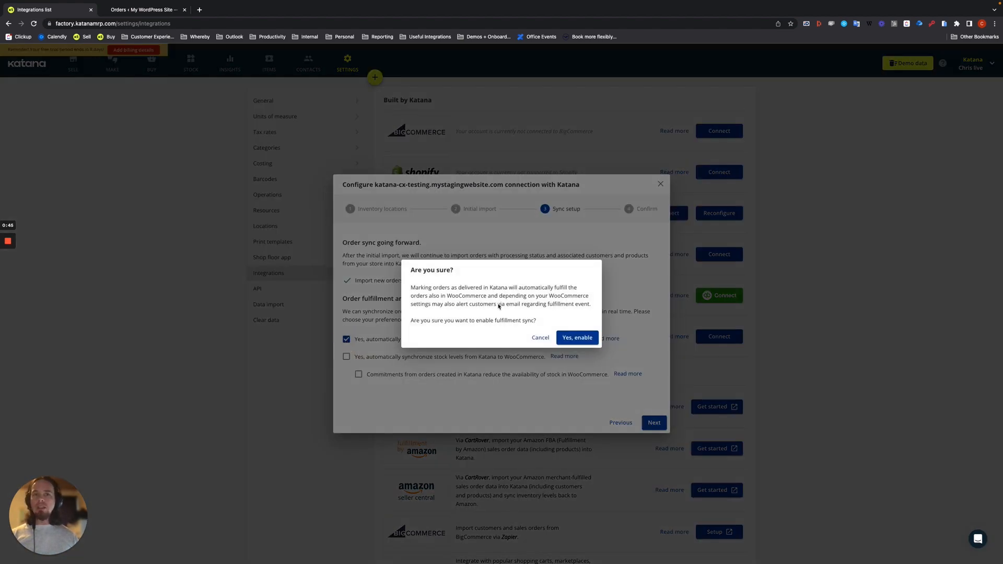
left_click(575, 339)
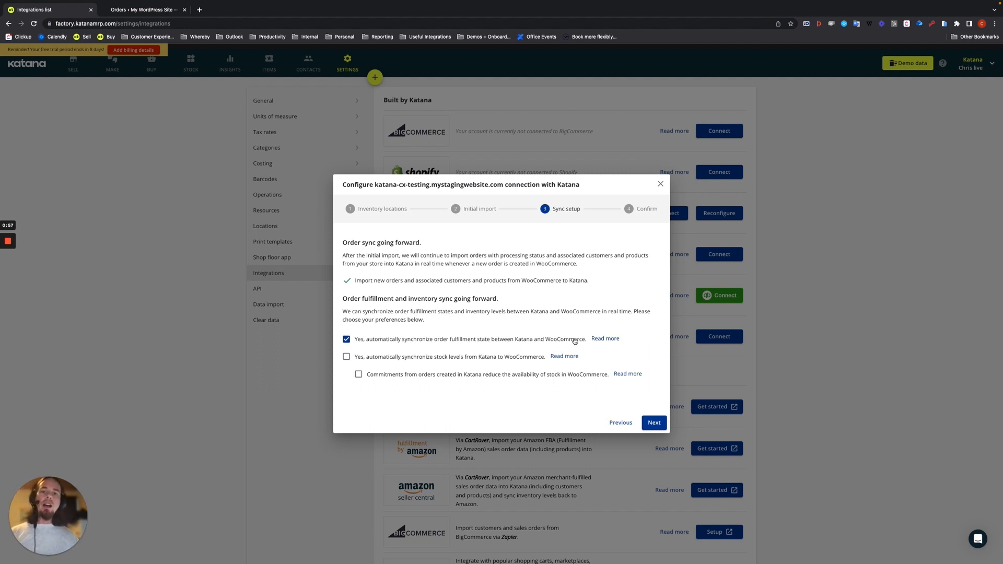
Step: Finish the WooCommerce setup, run the import, and bring up the WooCommerce orders list
left_click(654, 423)
left_click(654, 425)
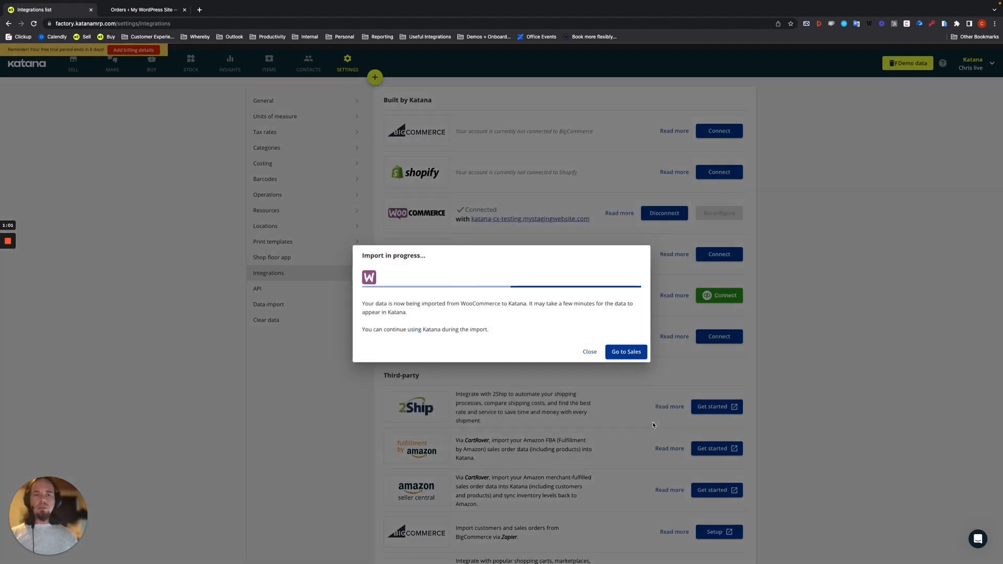
left_click(587, 353)
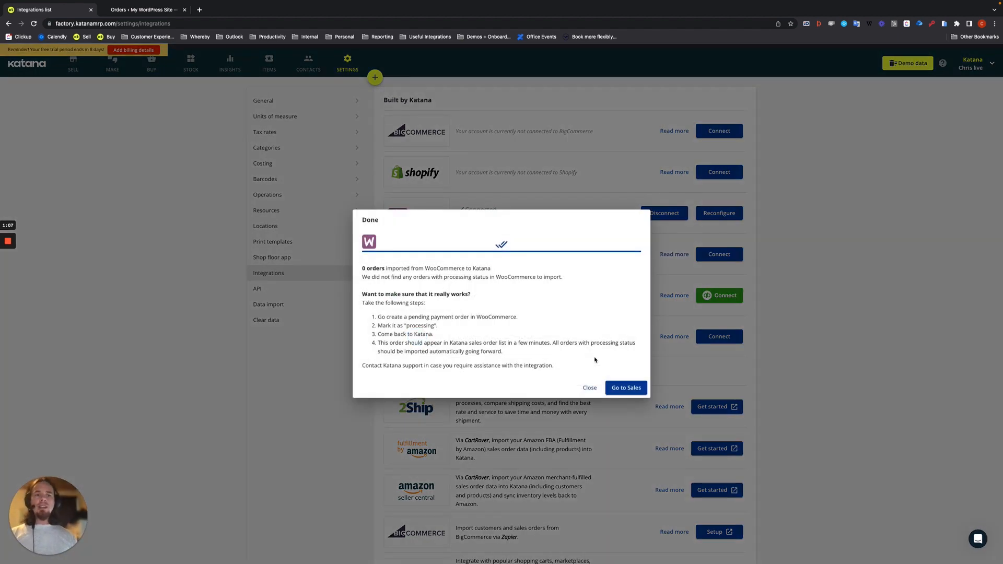
left_click(585, 388)
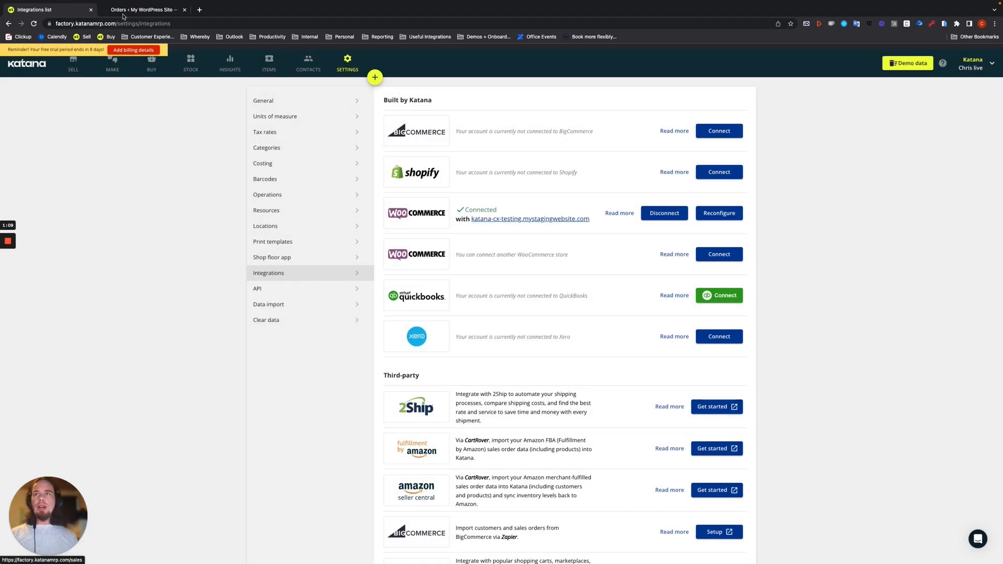
left_click(134, 12)
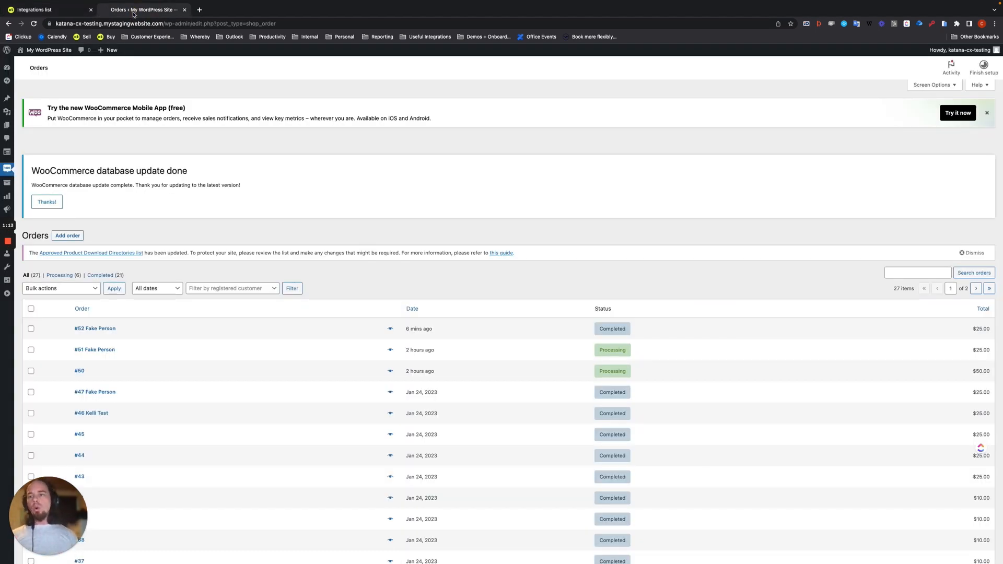
Step: Add a new WooCommerce order, Order #53, from the orders list
left_click(67, 236)
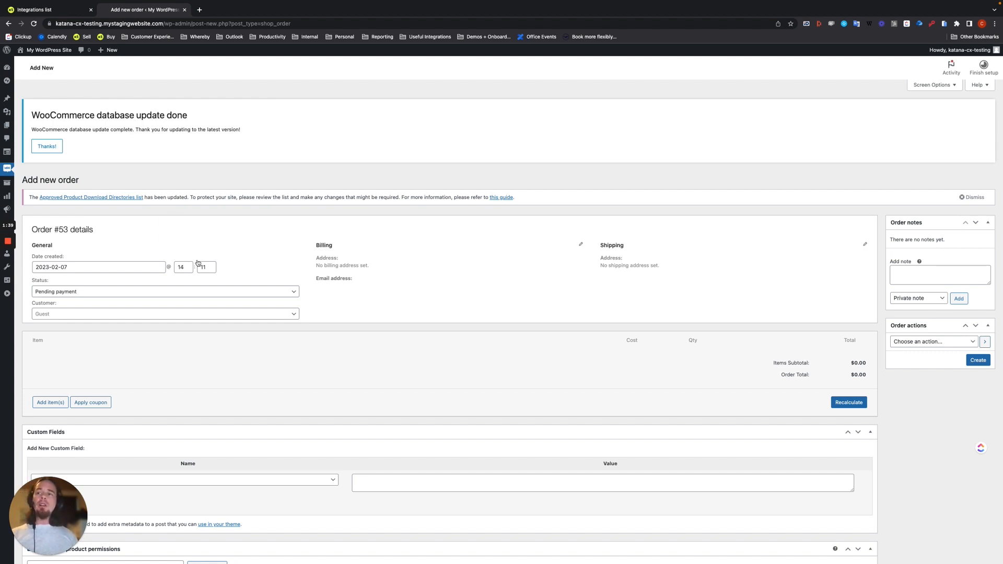
Step: Set Order #53's status to Processing and search for the test customer by name
left_click(65, 292)
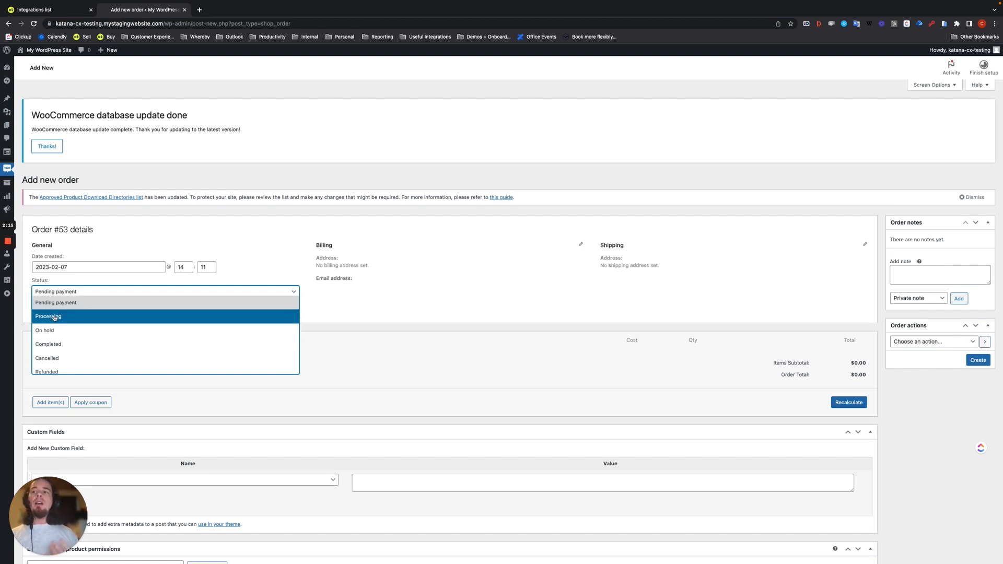
left_click(54, 317)
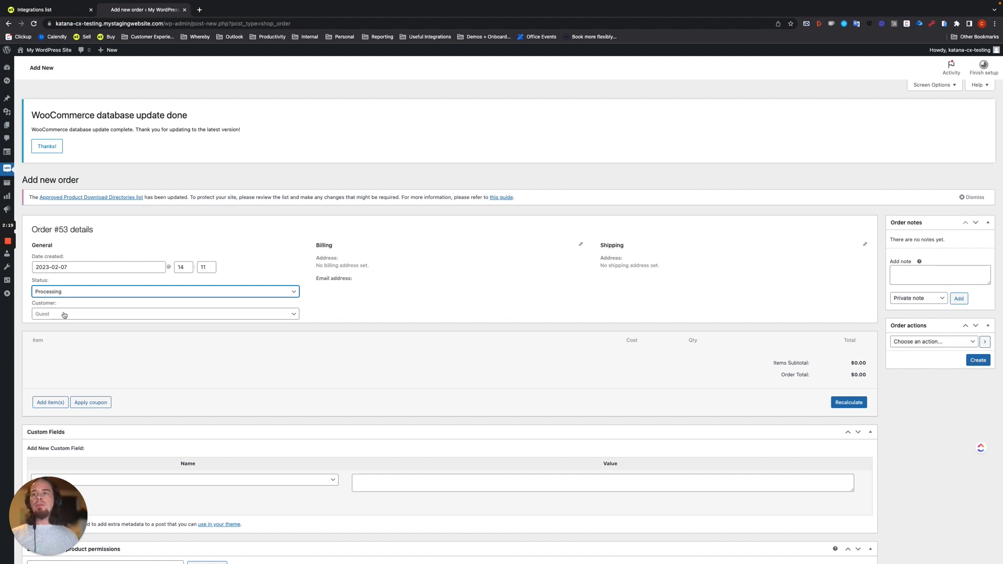
left_click(64, 314)
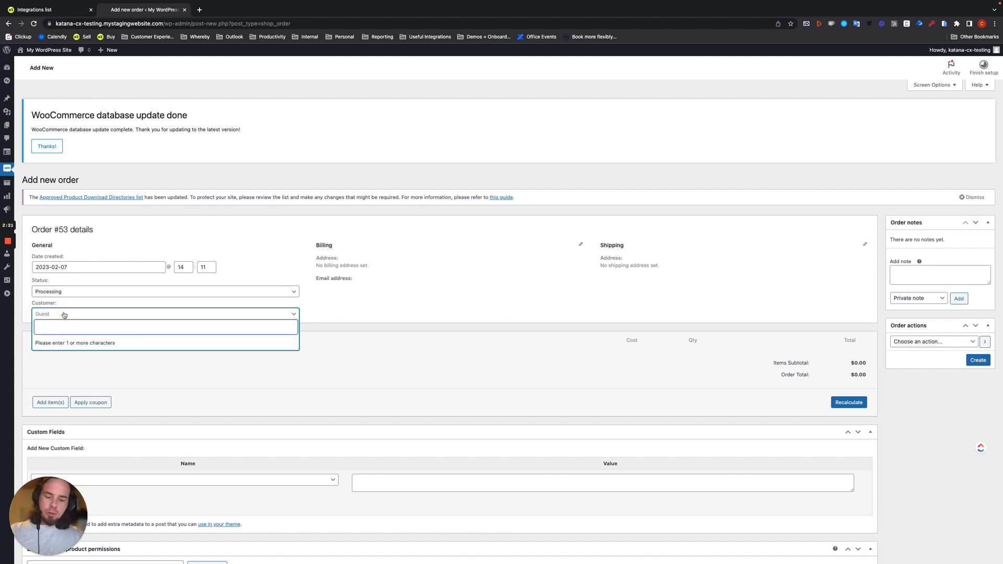
type("fake person")
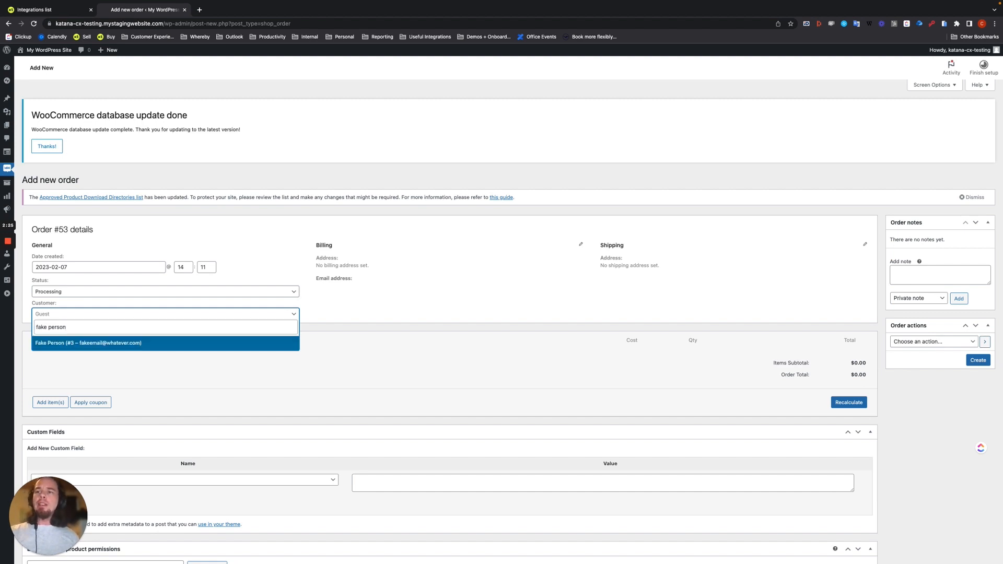
Step: Assign the test customer to Order #53 and add one T-Shirt line item at $25.00
left_click(72, 344)
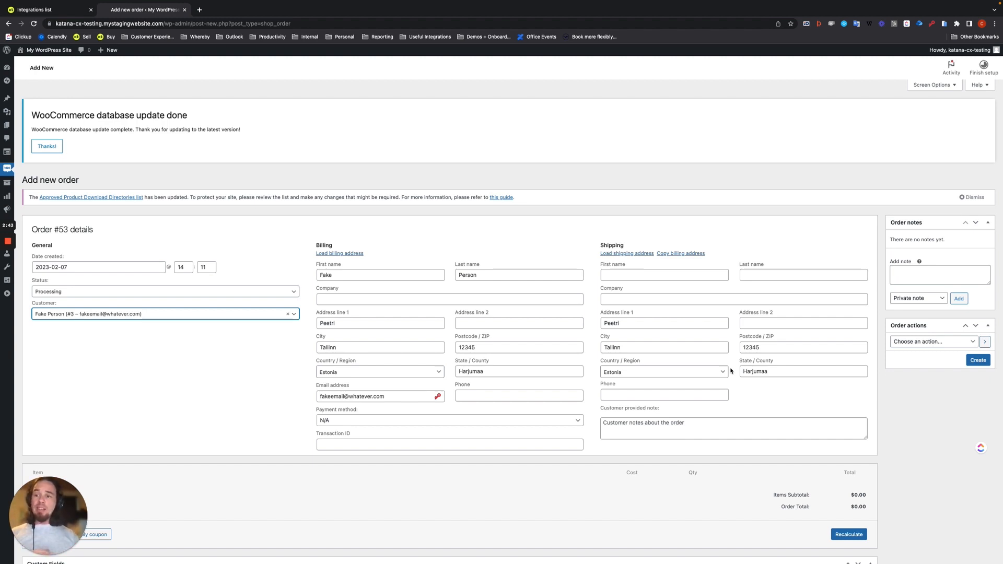
scroll(730, 371, "down", 5)
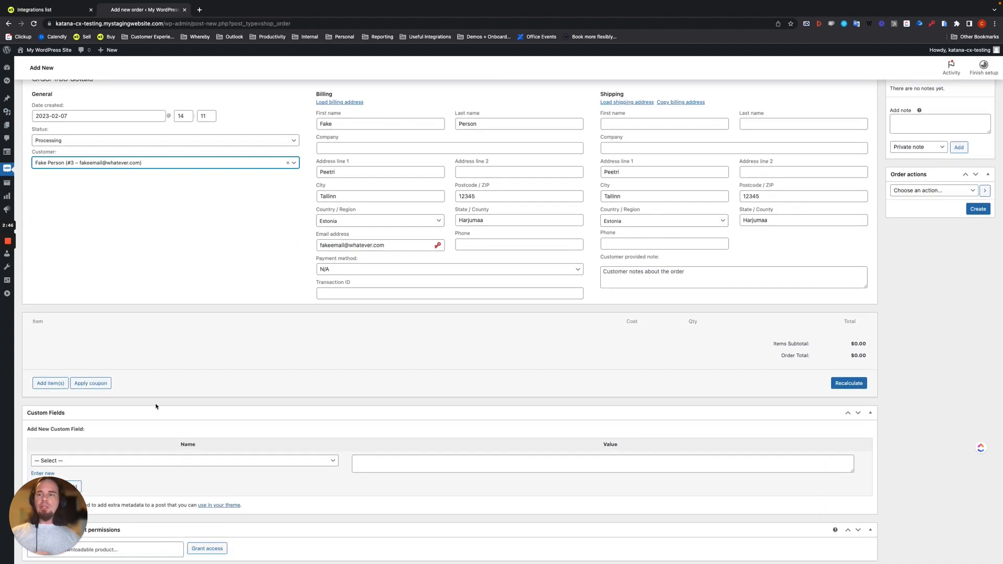
left_click(53, 382)
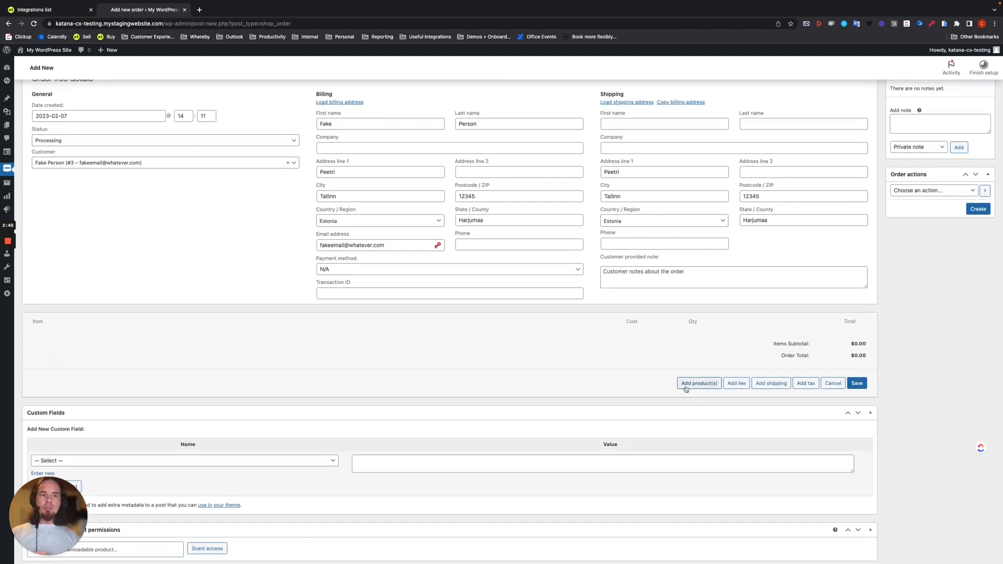
left_click(683, 385)
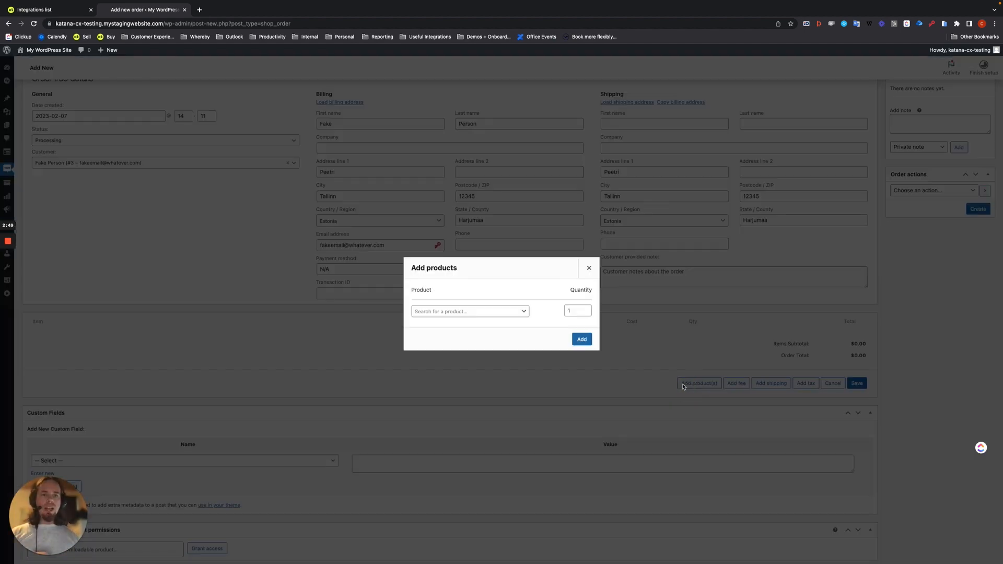
left_click(451, 312)
type("shirt")
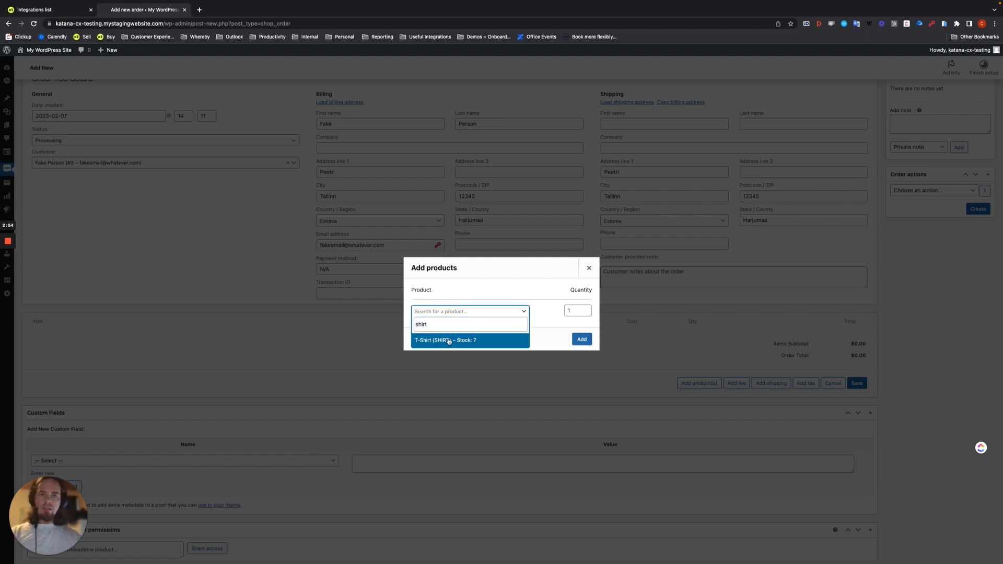
left_click(448, 340)
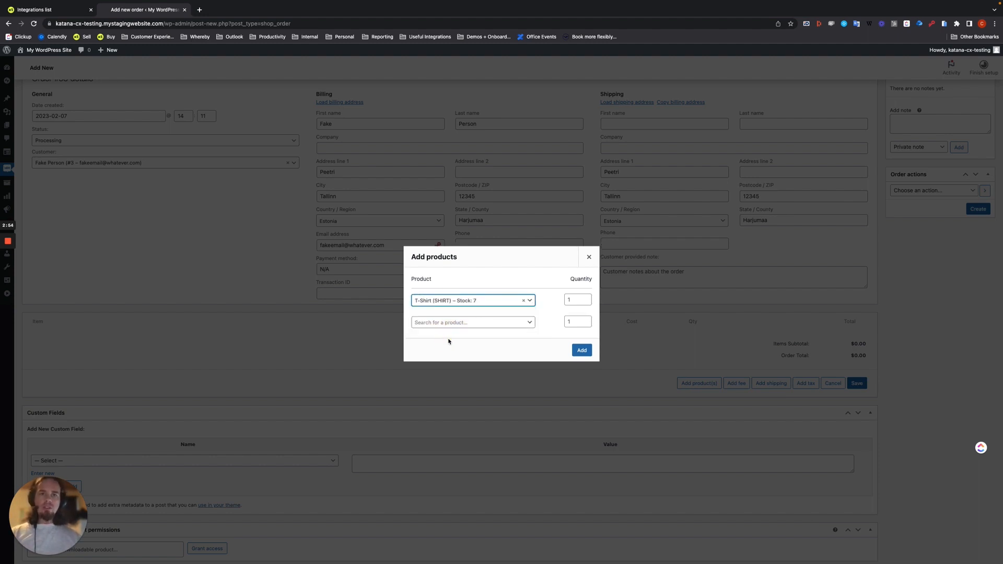
left_click(583, 352)
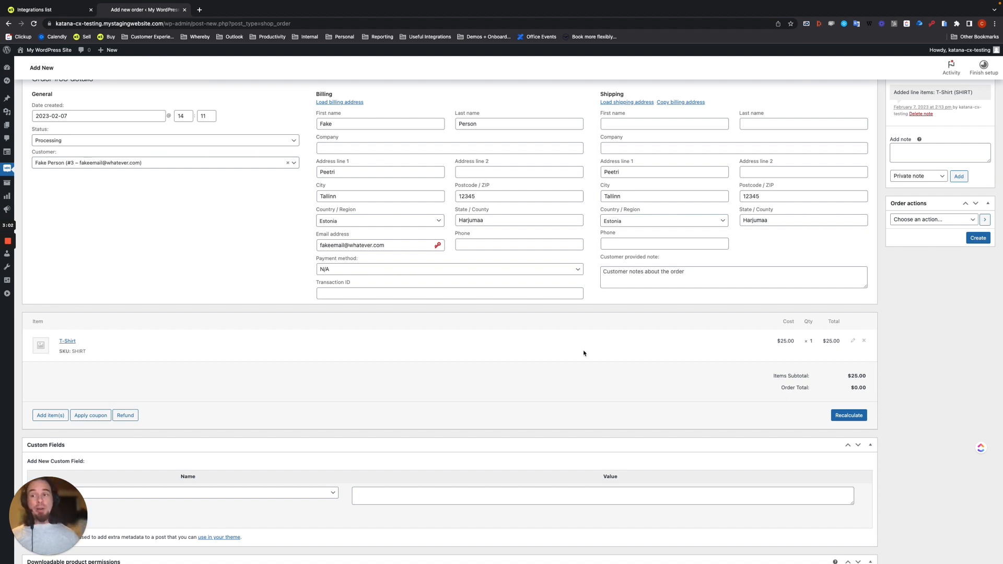
scroll(584, 353, "up", 3)
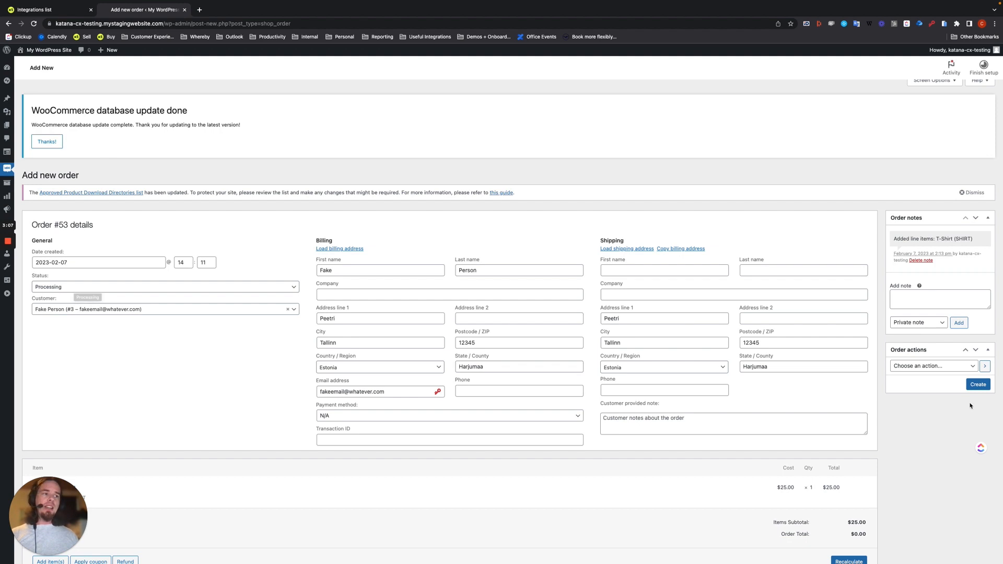
Step: Create Order #53 as a paid Processing order, then open Katana's SELL sales orders list
left_click(979, 385)
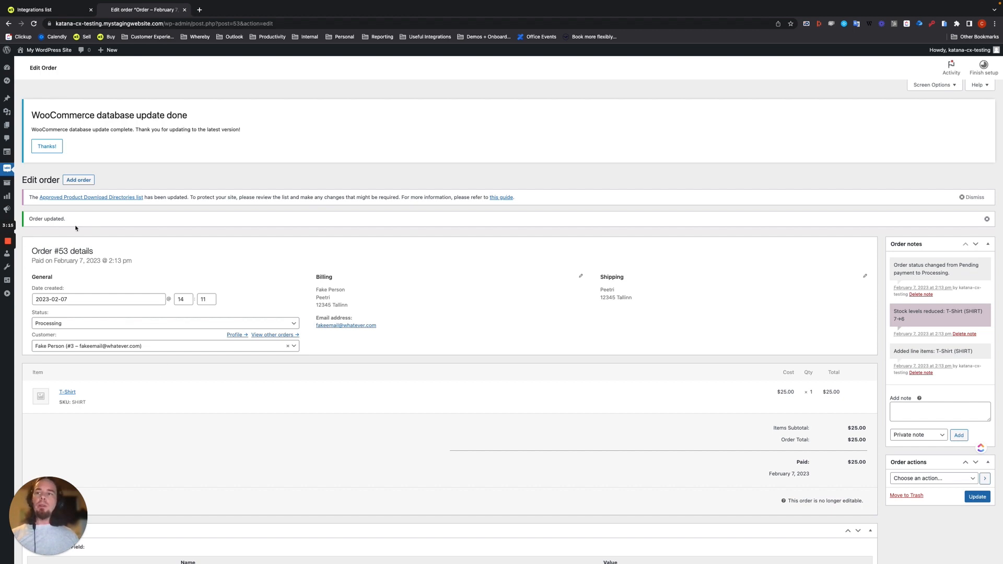
left_click_drag(31, 261, 99, 262)
left_click(110, 285)
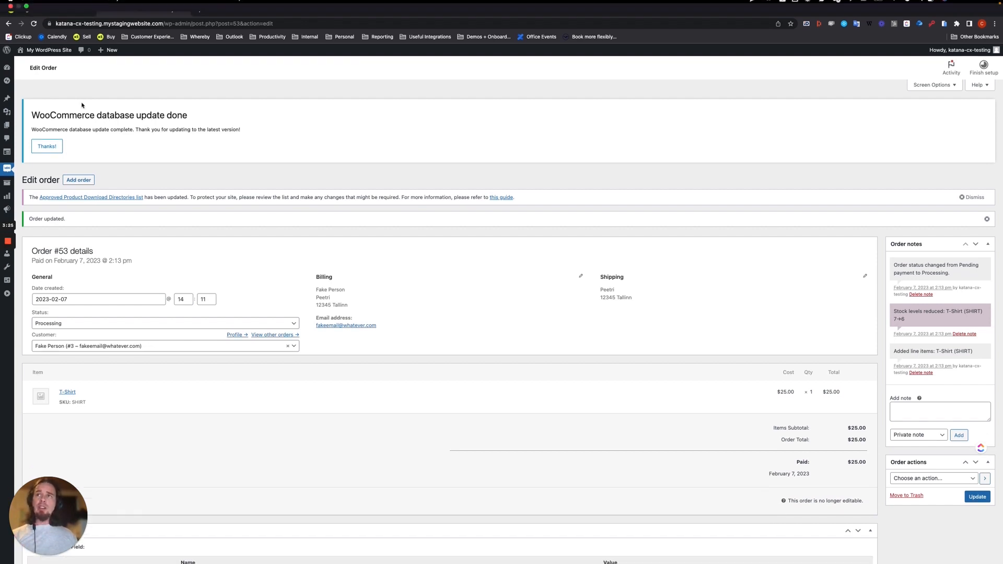
left_click(39, 10)
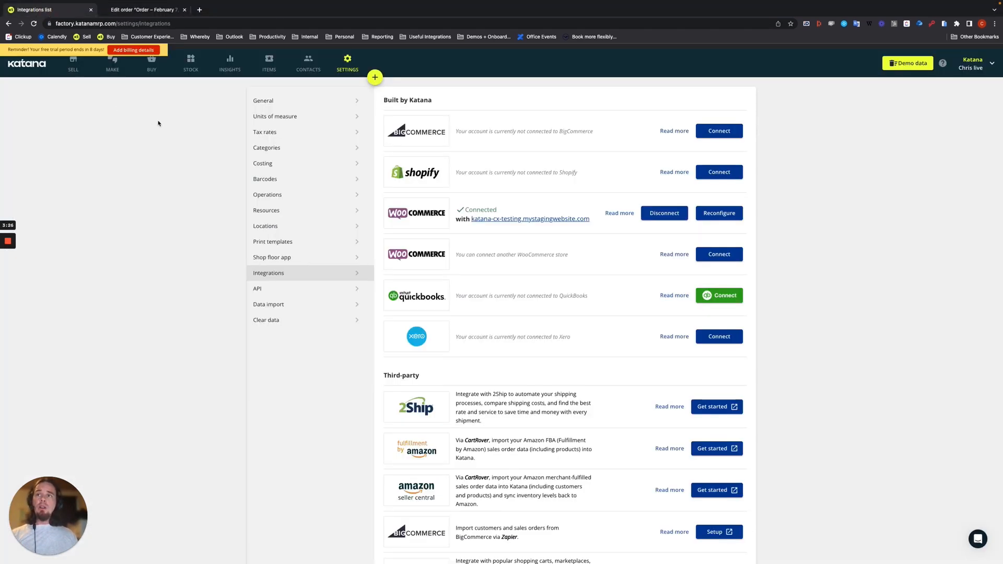
left_click(74, 70)
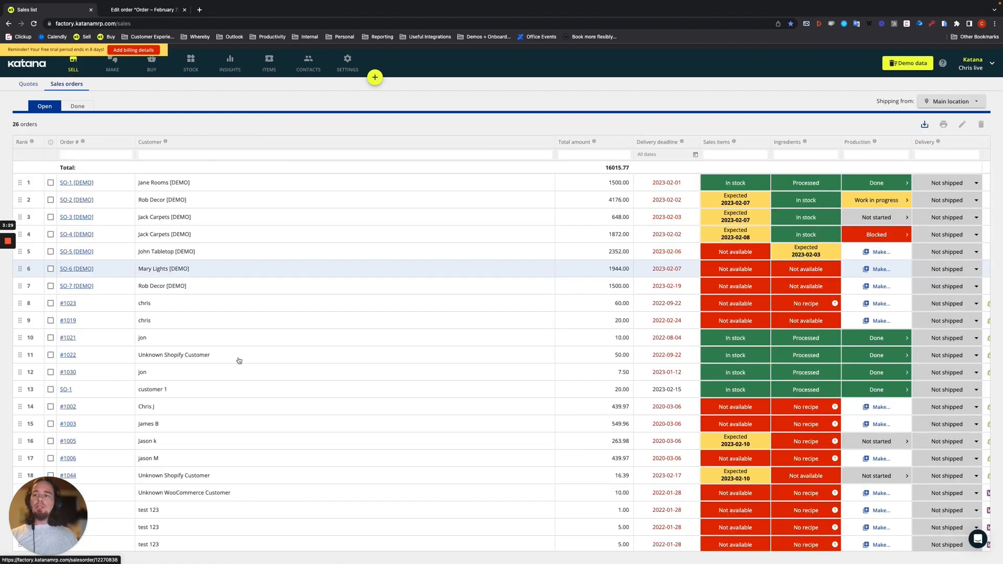
Step: Open Katana sales order 53 and view it in WooCommerce via 'Open in WooCommerce'
scroll(239, 361, "down", 2)
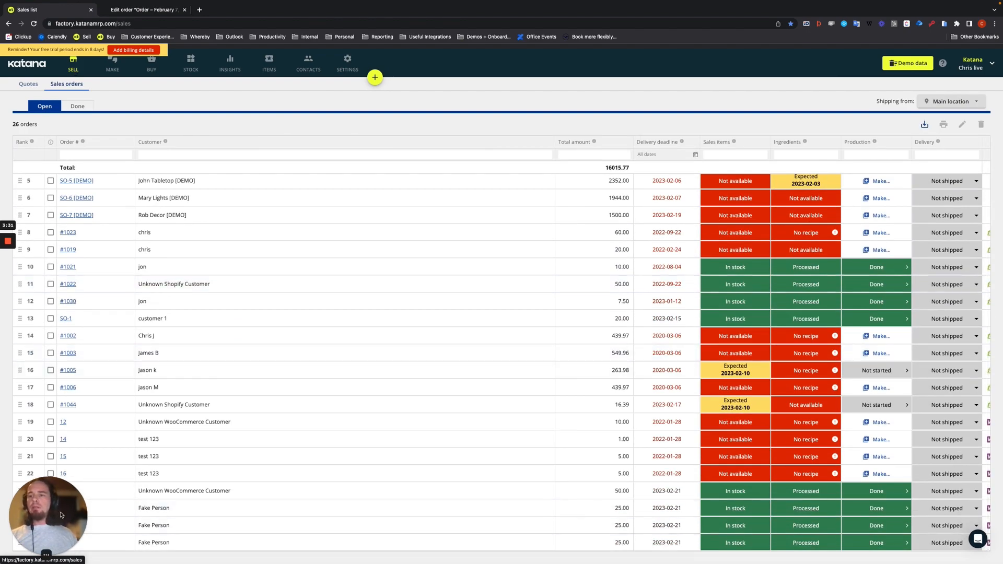
left_click_drag(59, 519, 59, 462)
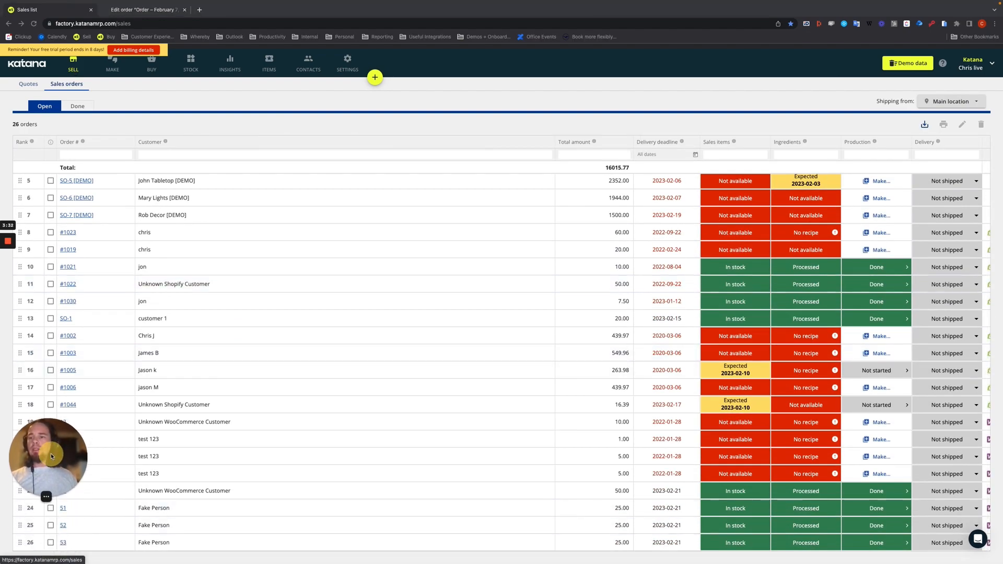
left_click(68, 540)
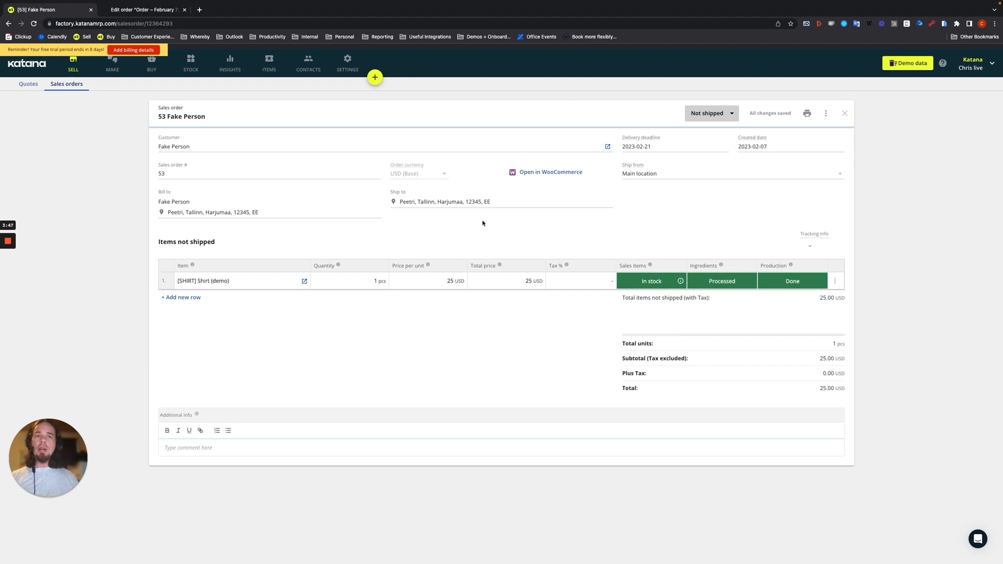
left_click(541, 174)
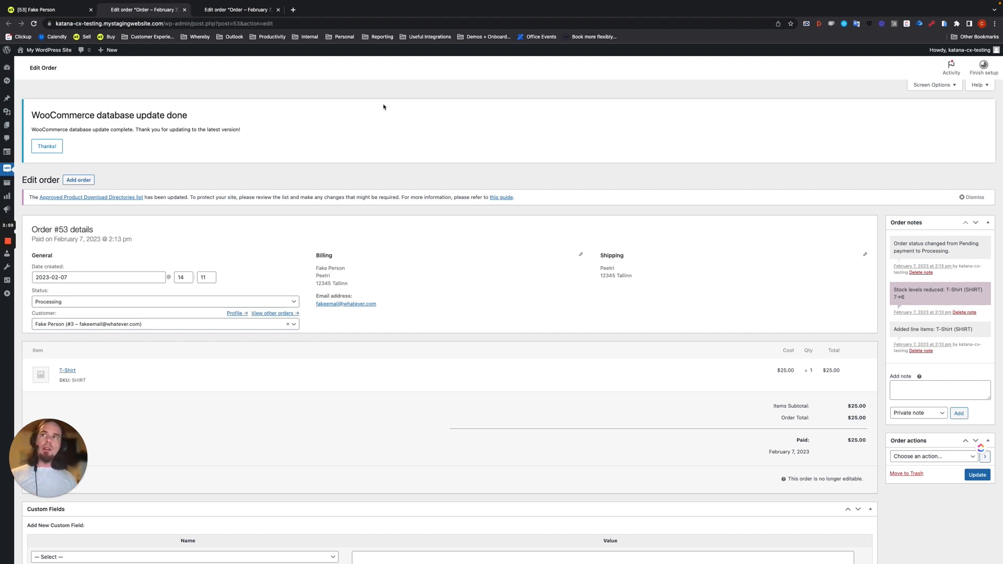
Step: Return to Katana's sales order 53 tab, which shows Not shipped
left_click(52, 9)
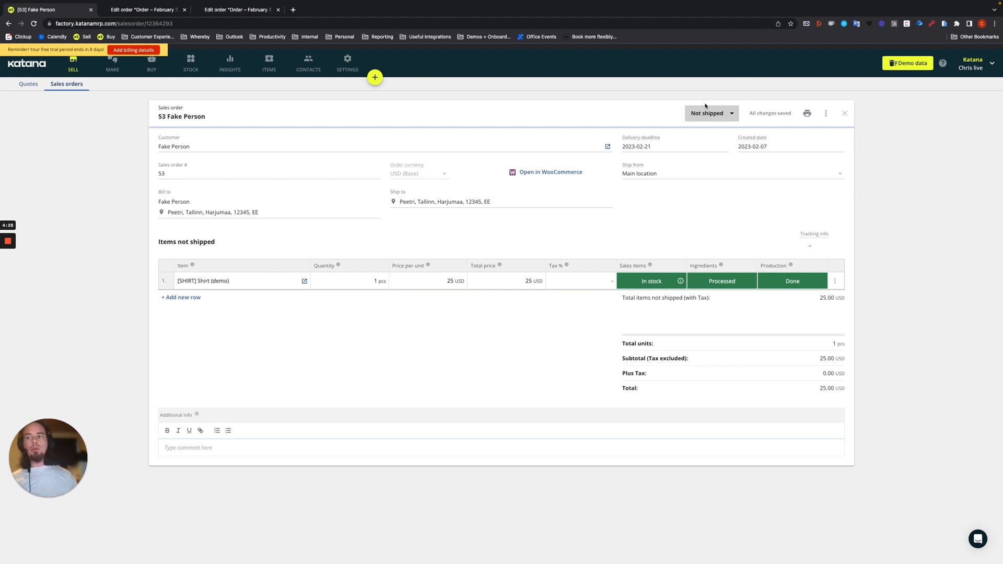
Step: Back on WooCommerce Order #53, show its status options, currently Processing
left_click(137, 12)
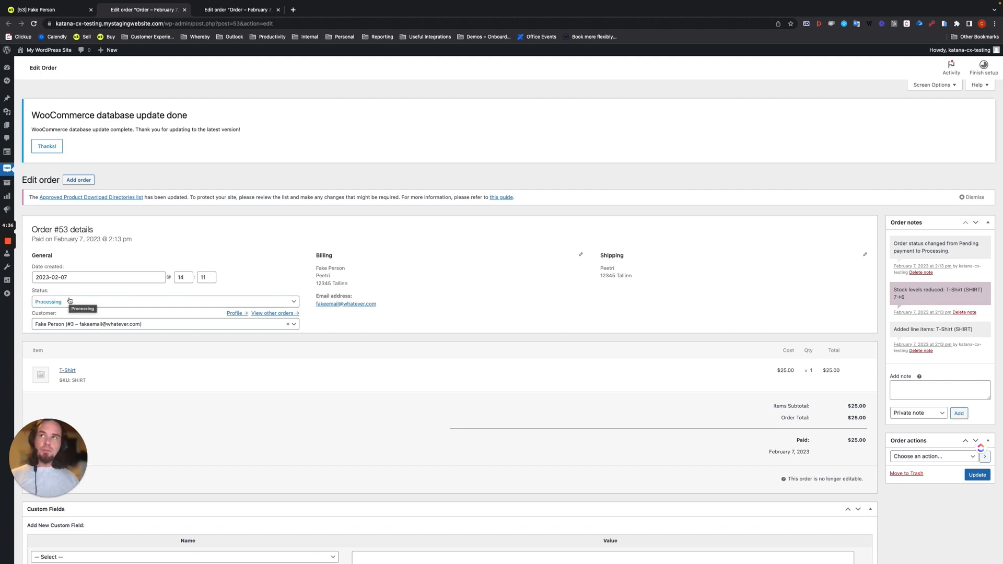
left_click(8, 273)
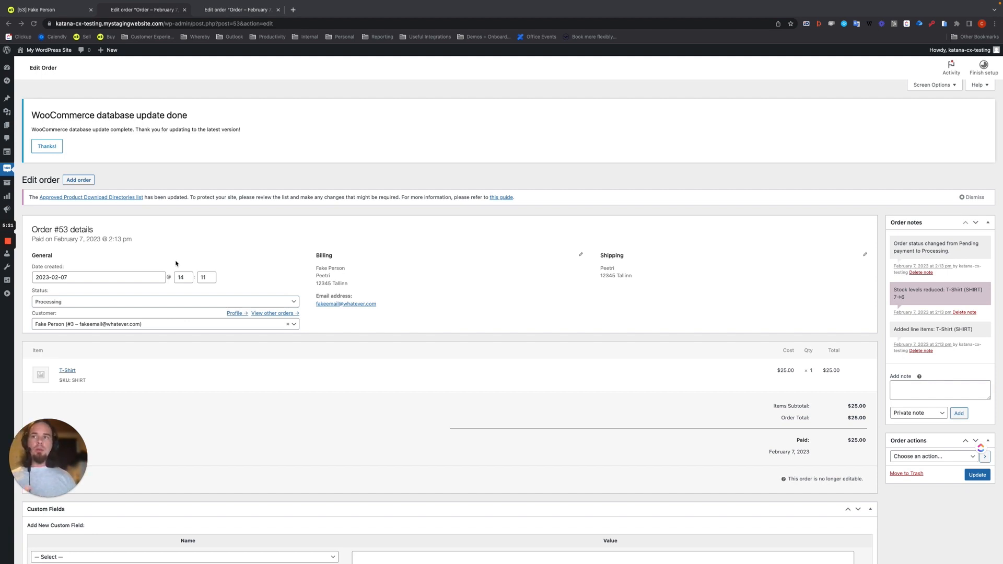
left_click(61, 305)
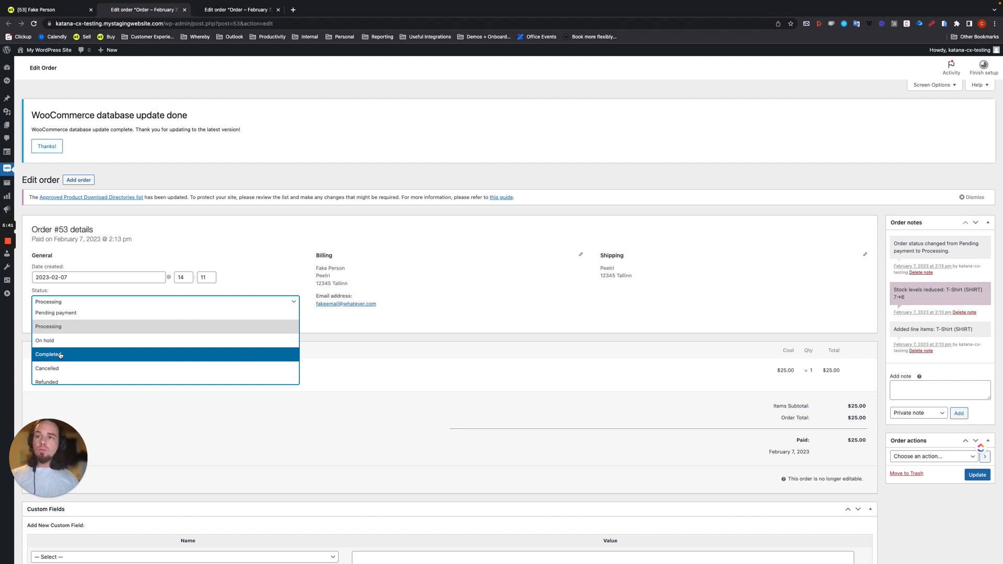
Step: Set Order #53 to Completed, update it, and check Katana's sales order 53
left_click(60, 355)
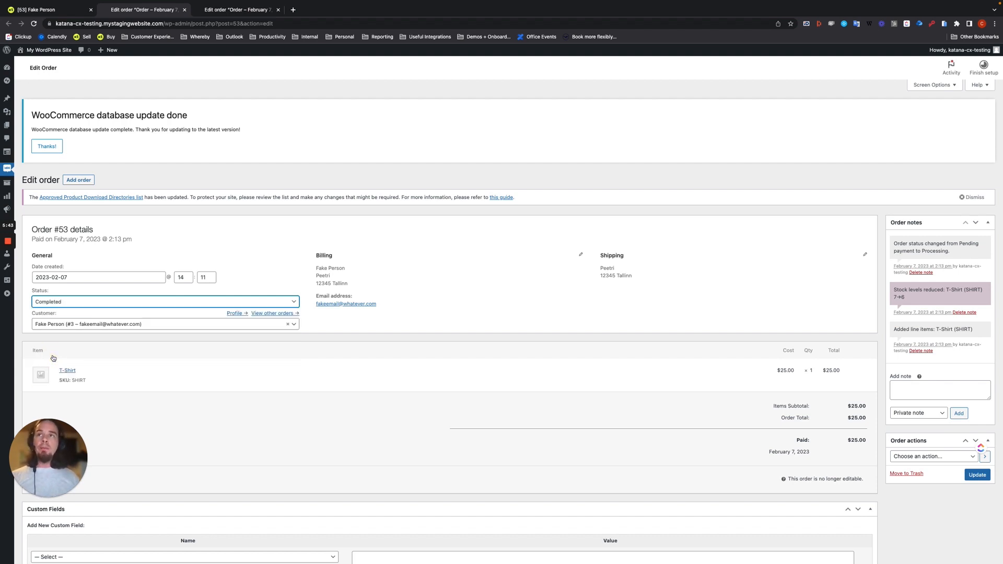
left_click(40, 9)
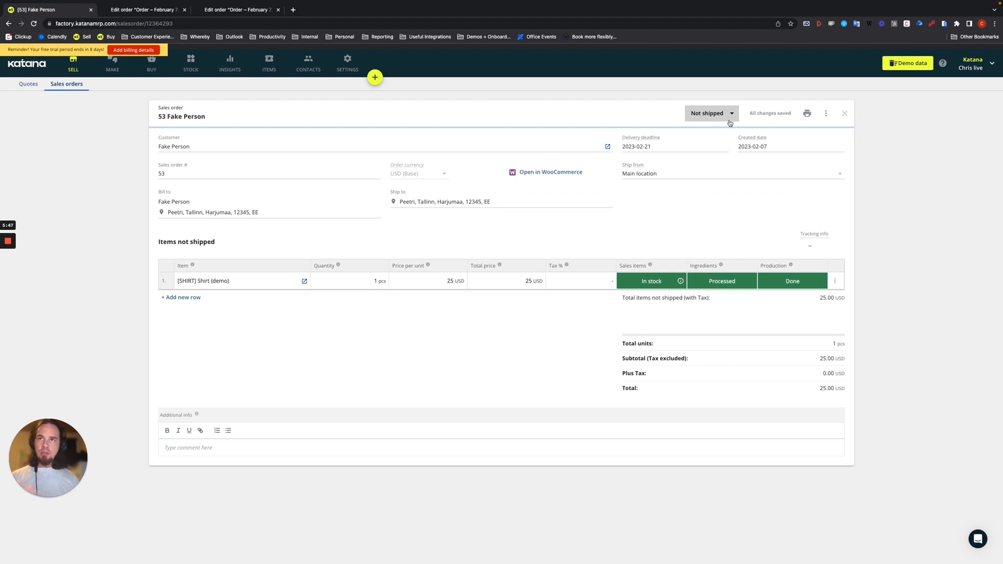
left_click(573, 173)
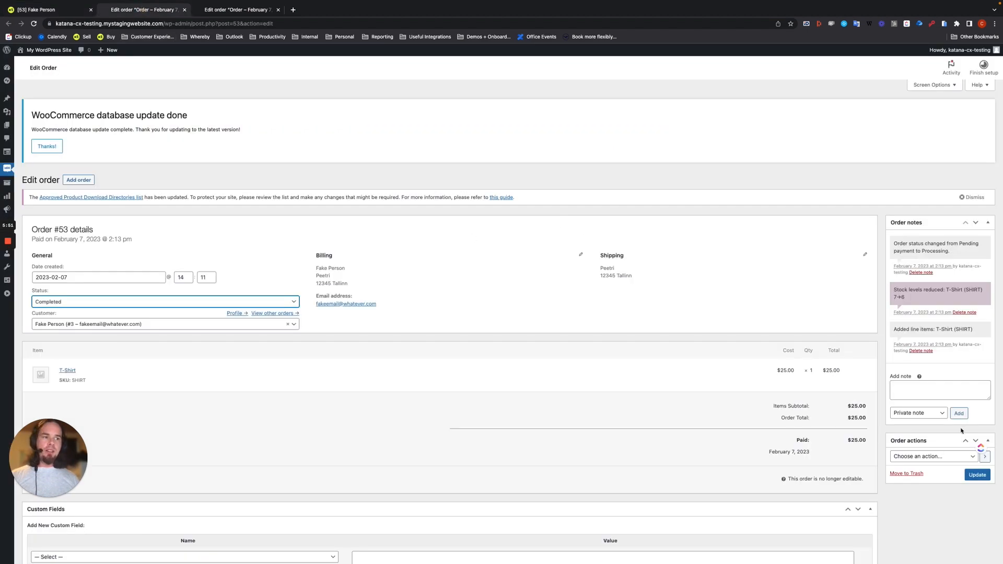
left_click(977, 476)
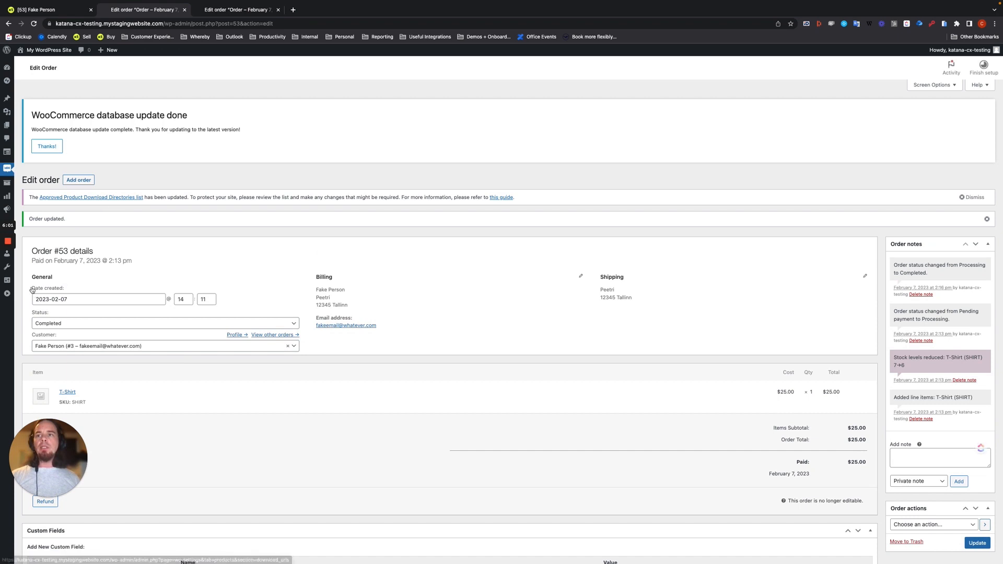
left_click(35, 11)
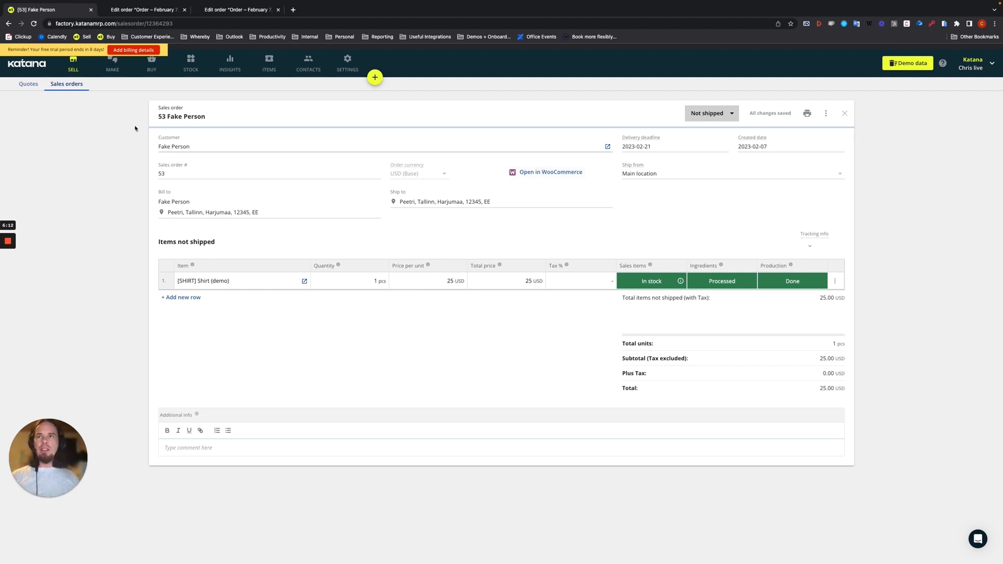
Step: Reload Katana sales order 53 to see it Delivered, then return to WooCommerce Order #53
left_click(33, 24)
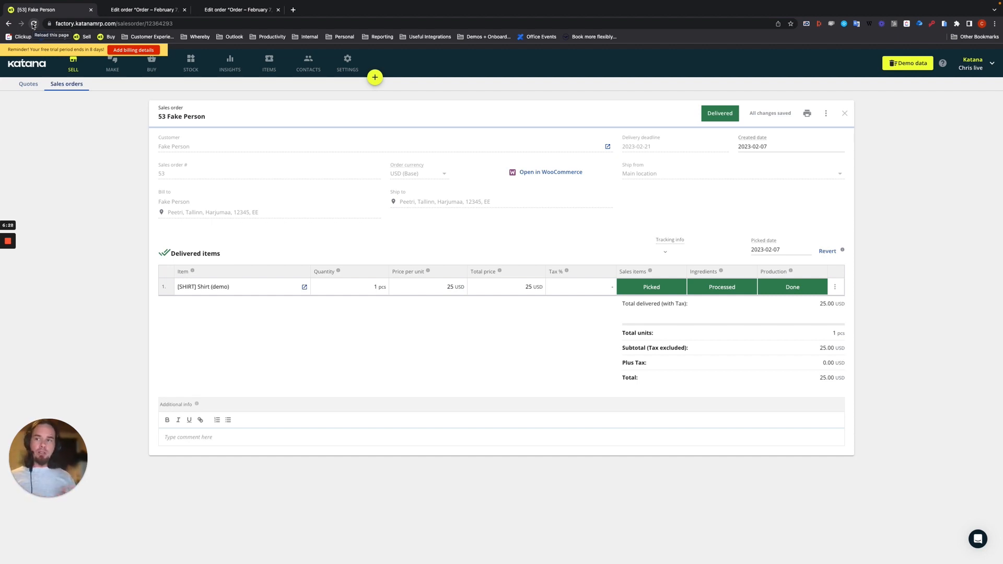
left_click(125, 11)
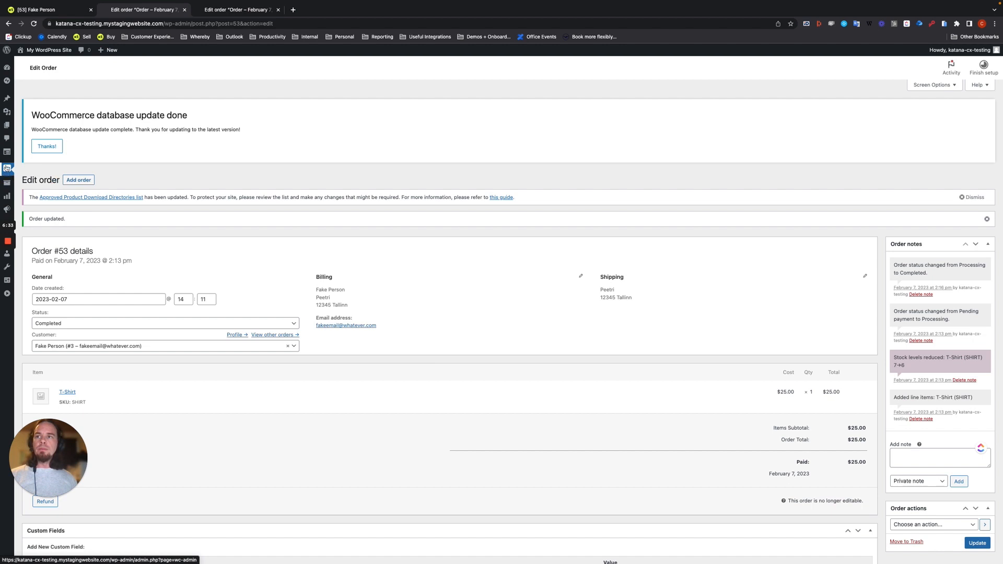
Step: View WooCommerce's orders list with #51 still Processing, then switch to Katana's open sales orders
mouse_move(6, 169)
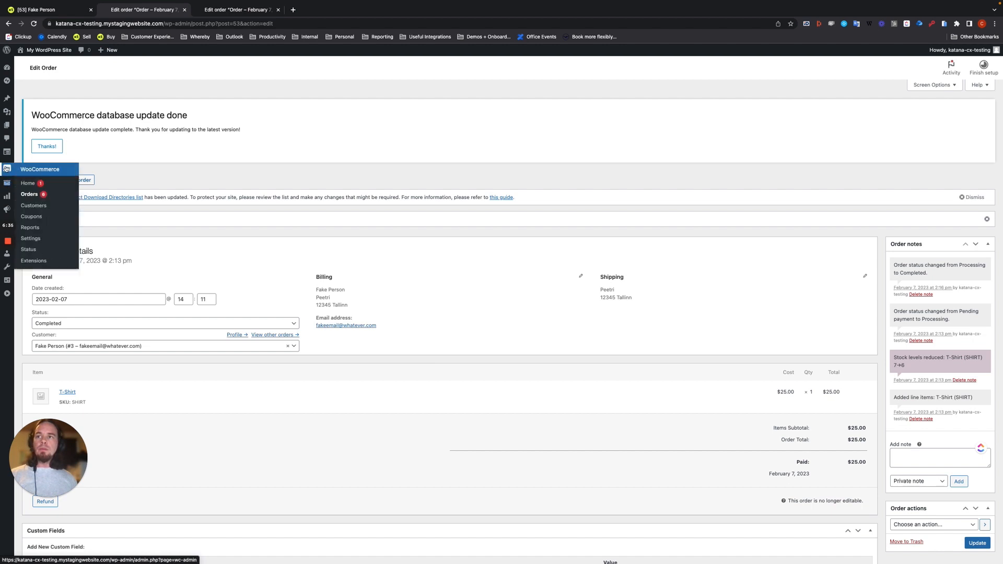
left_click(29, 195)
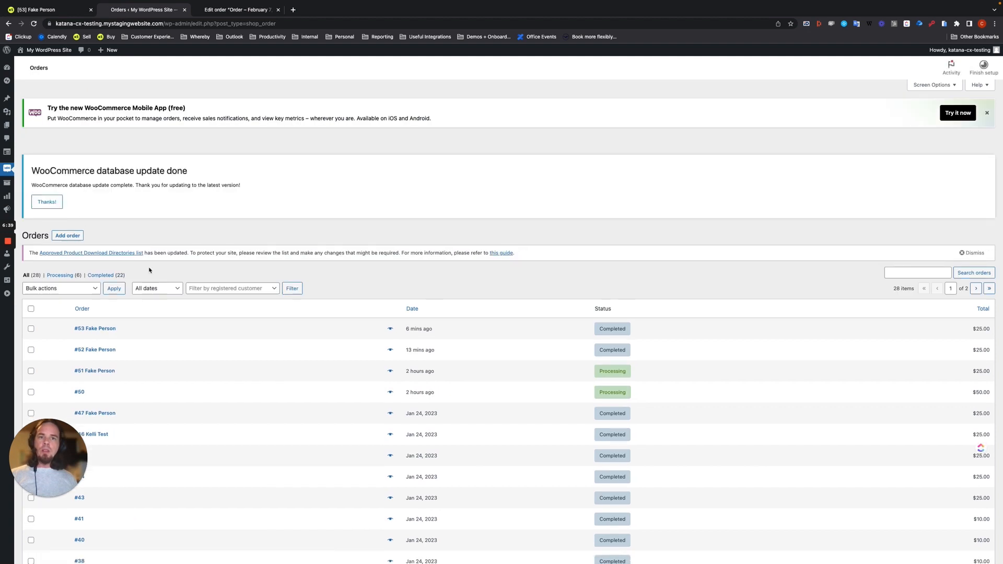
scroll(149, 270, "down", 3)
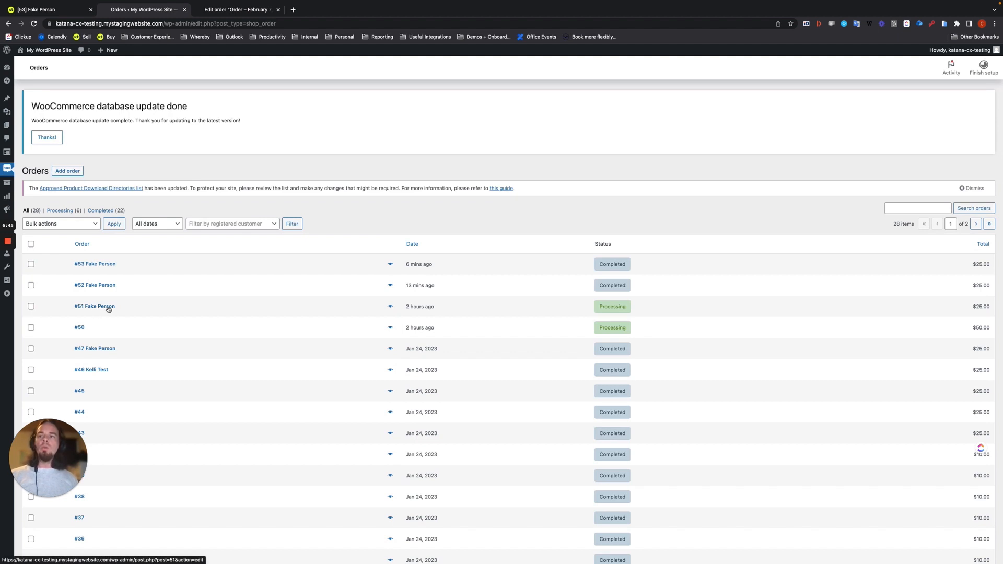
left_click(45, 10)
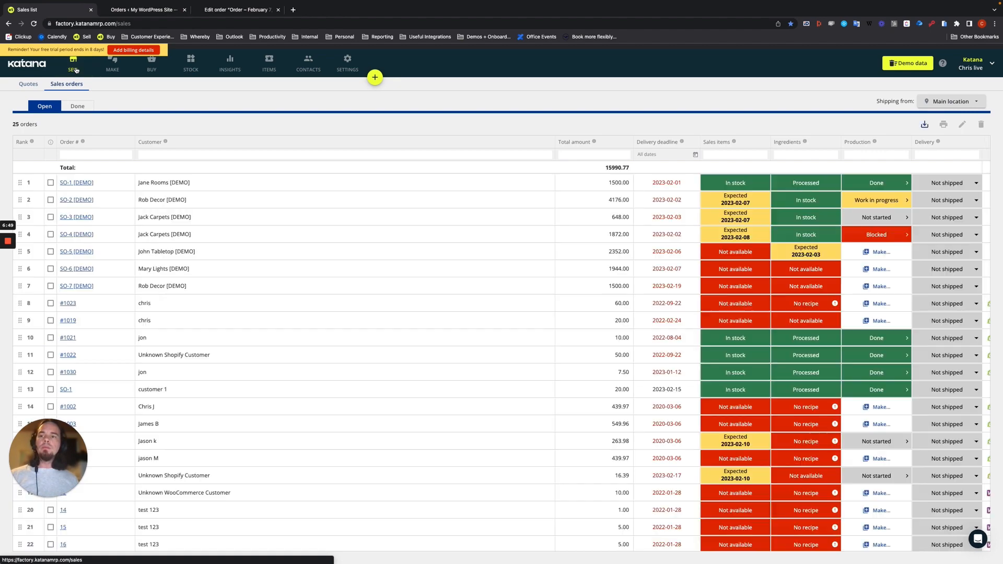
Step: Set Katana sales order 51 to 'Deliver all', confirm it under Done, then return to WooCommerce
scroll(253, 221, "down", 1)
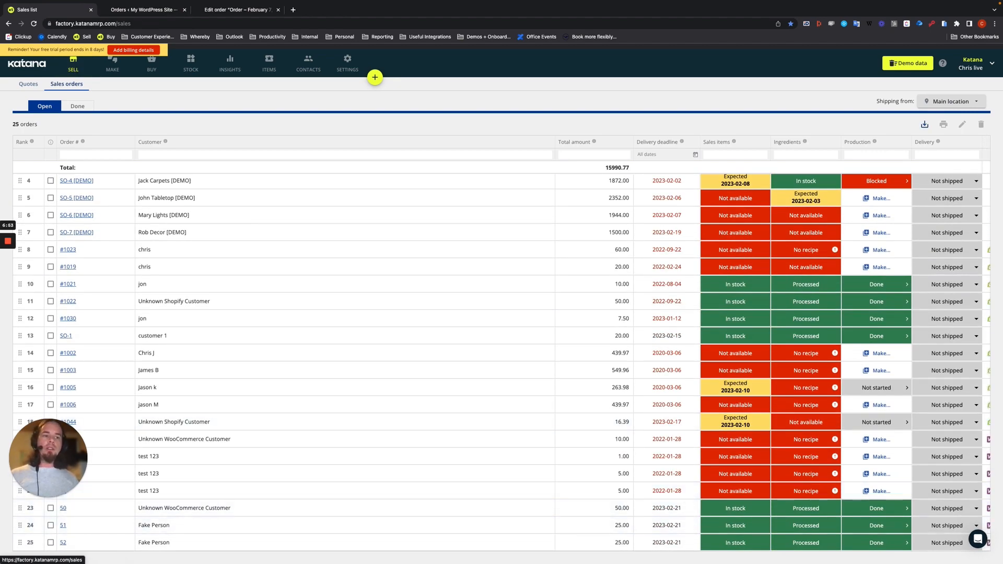
left_click(942, 527)
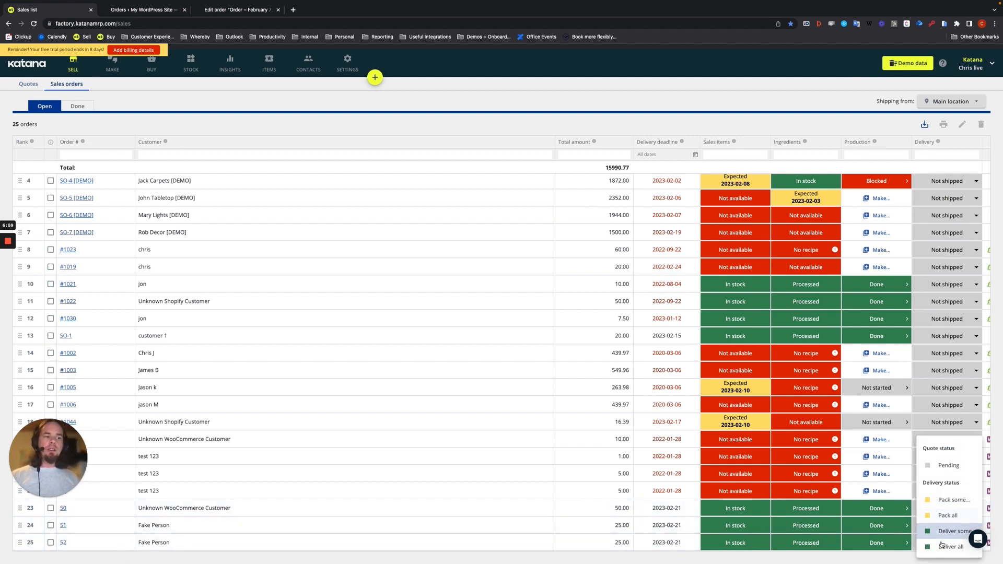
left_click(942, 547)
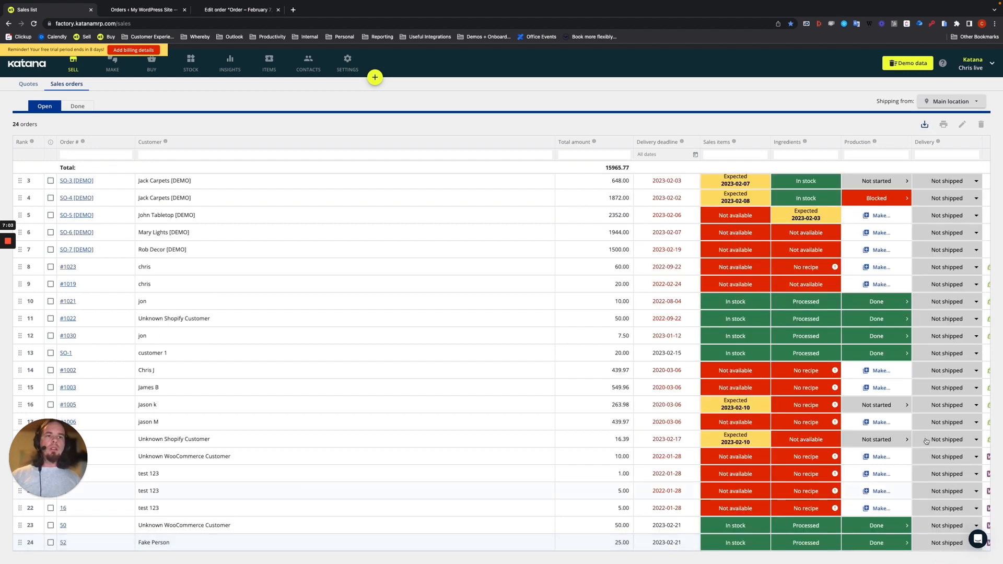
left_click(80, 107)
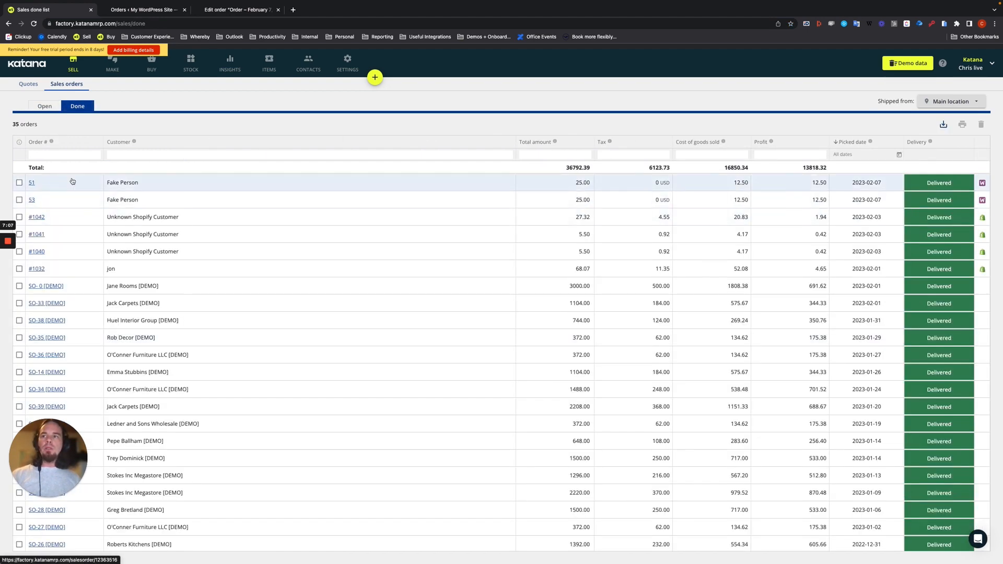
left_click(157, 9)
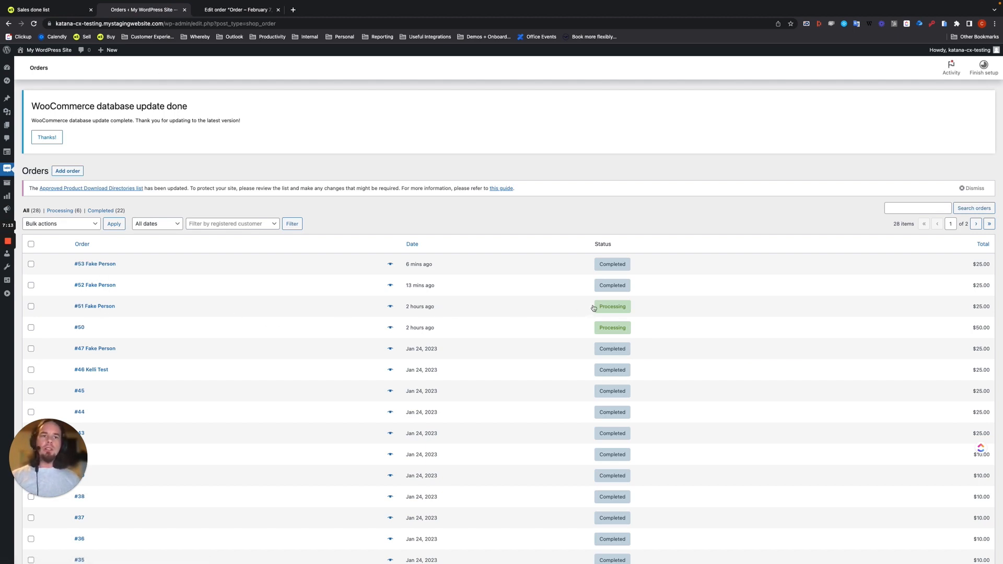
Step: Reload WooCommerce's orders list and confirm order #51's status badge now reads Completed
mouse_move(611, 310)
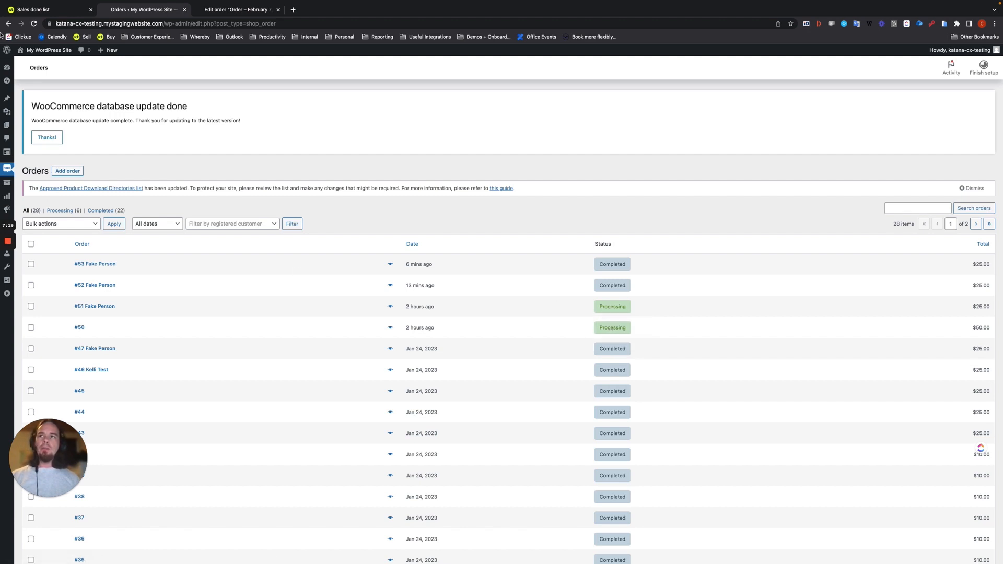
left_click(34, 24)
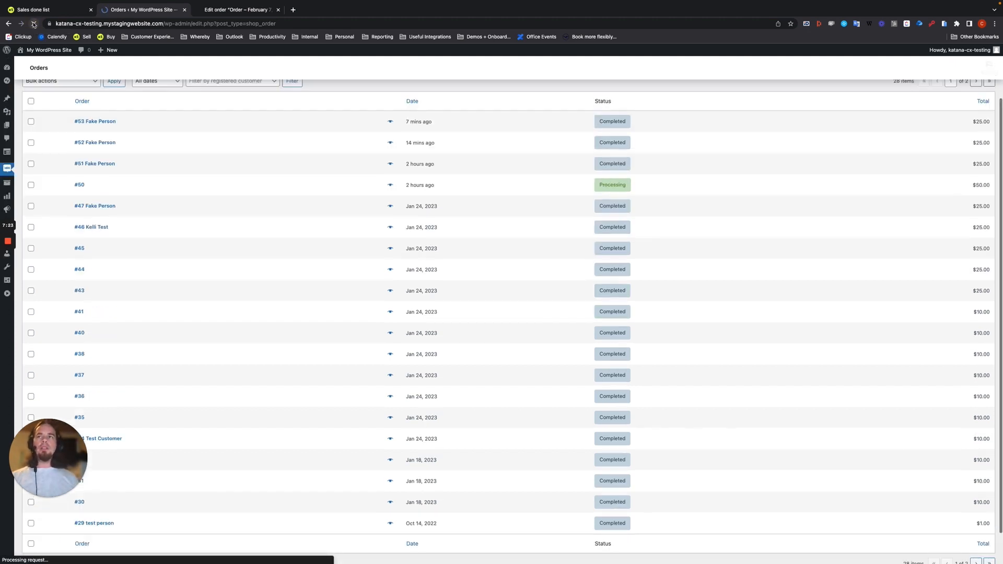
mouse_move(616, 254)
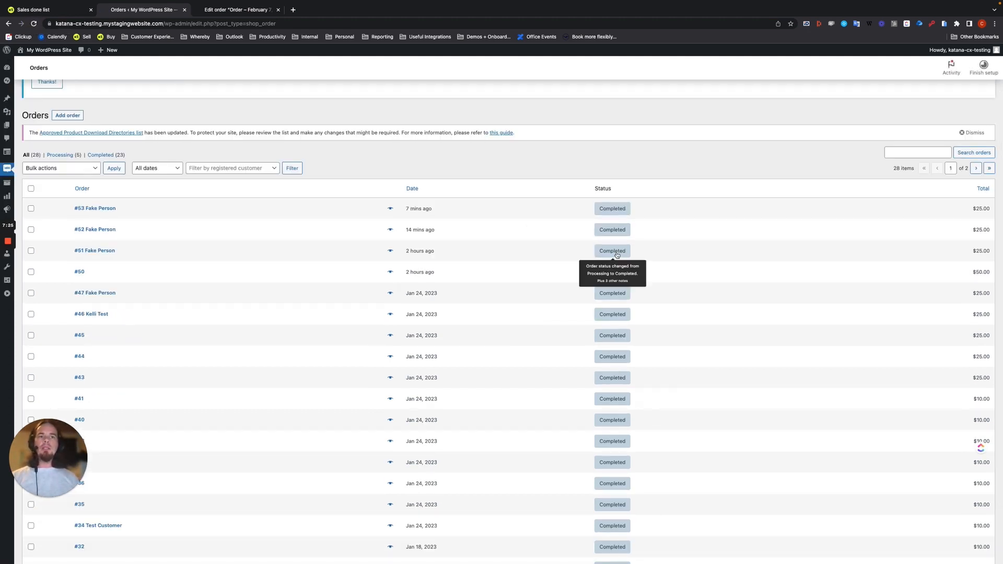